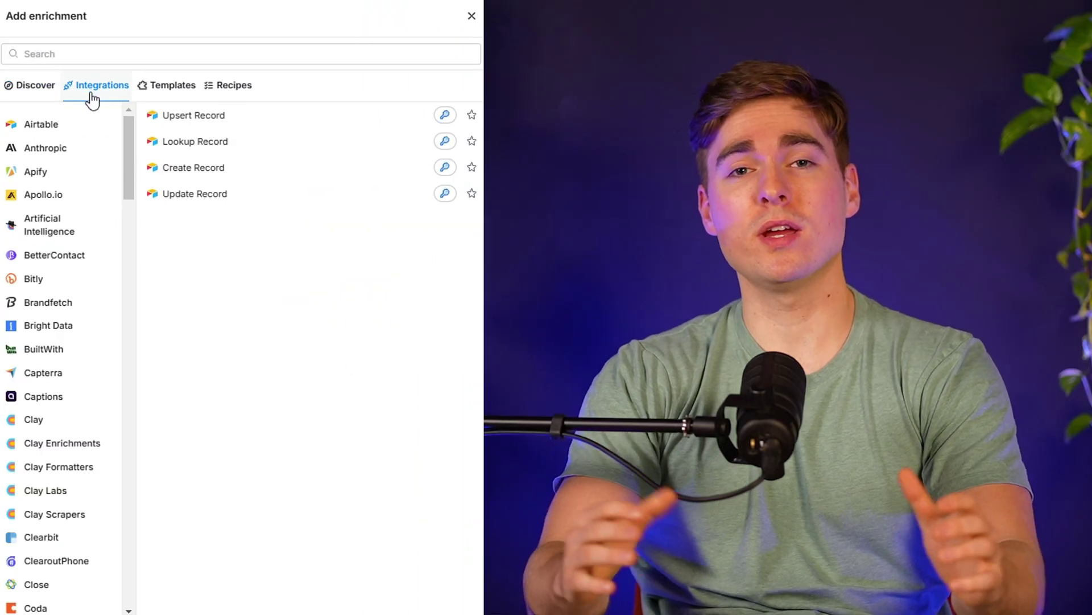
# - Show BetterContact's enrichment actions from the integrations provider list
pyautogui.click(91, 261)
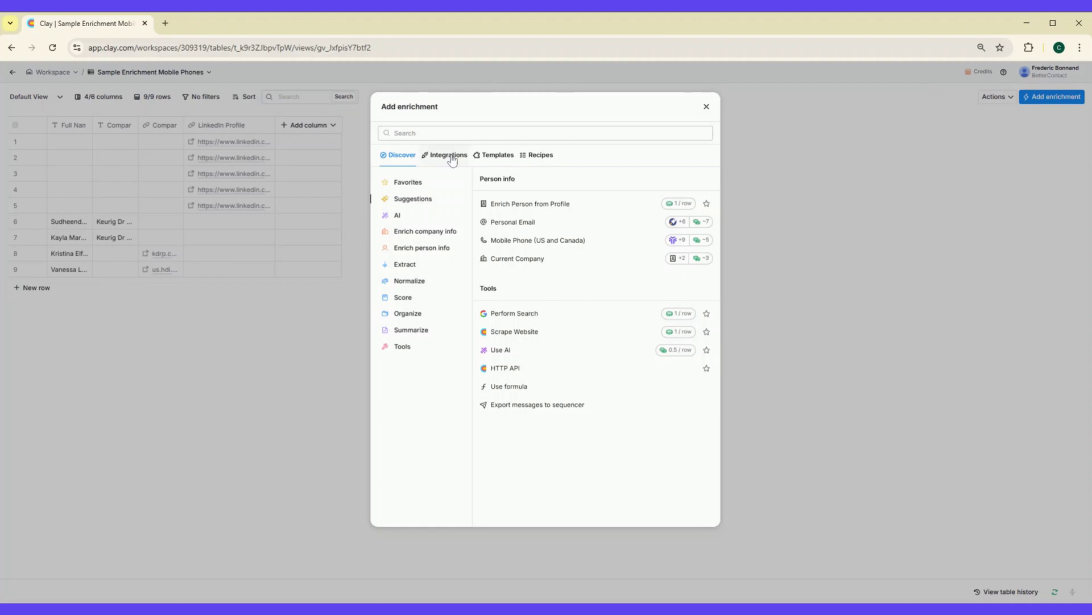
# - Open BetterContact's Find mobile phone enrichment from the Integrations list
pyautogui.click(451, 158)
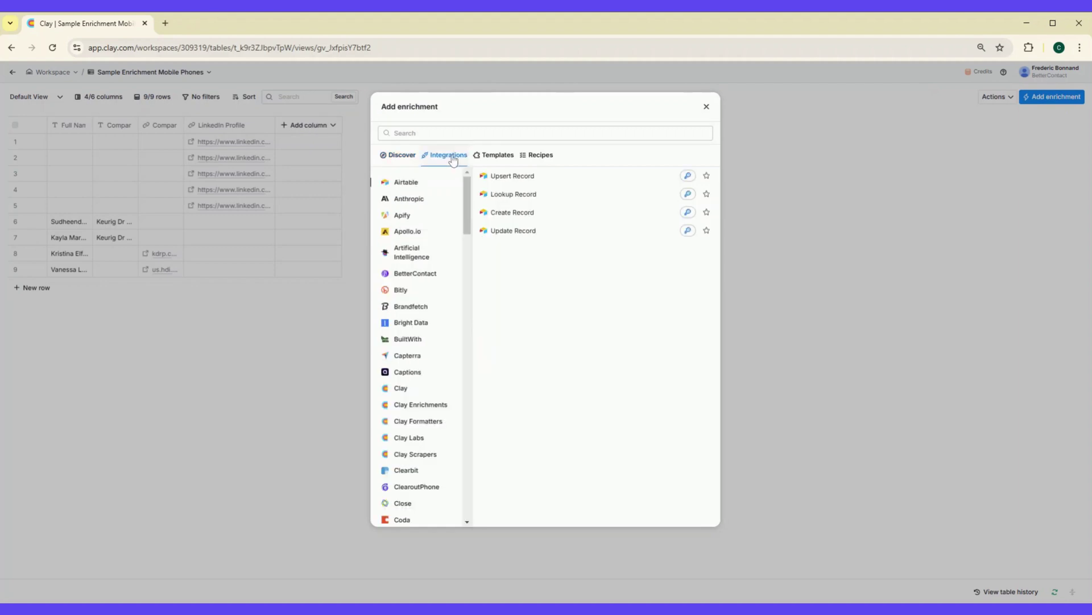
pyautogui.click(420, 275)
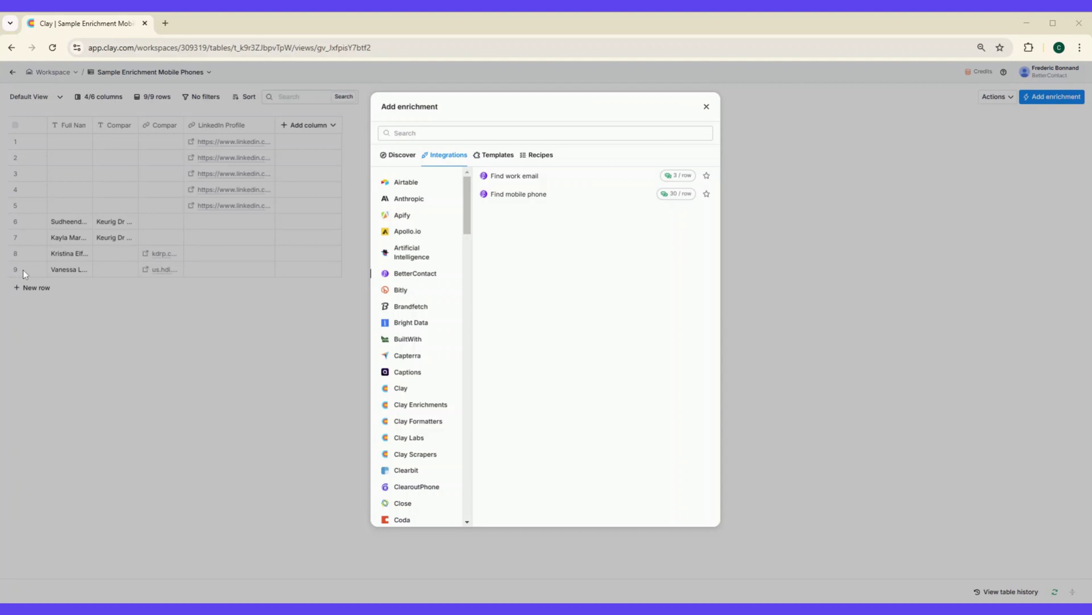
pyautogui.click(529, 195)
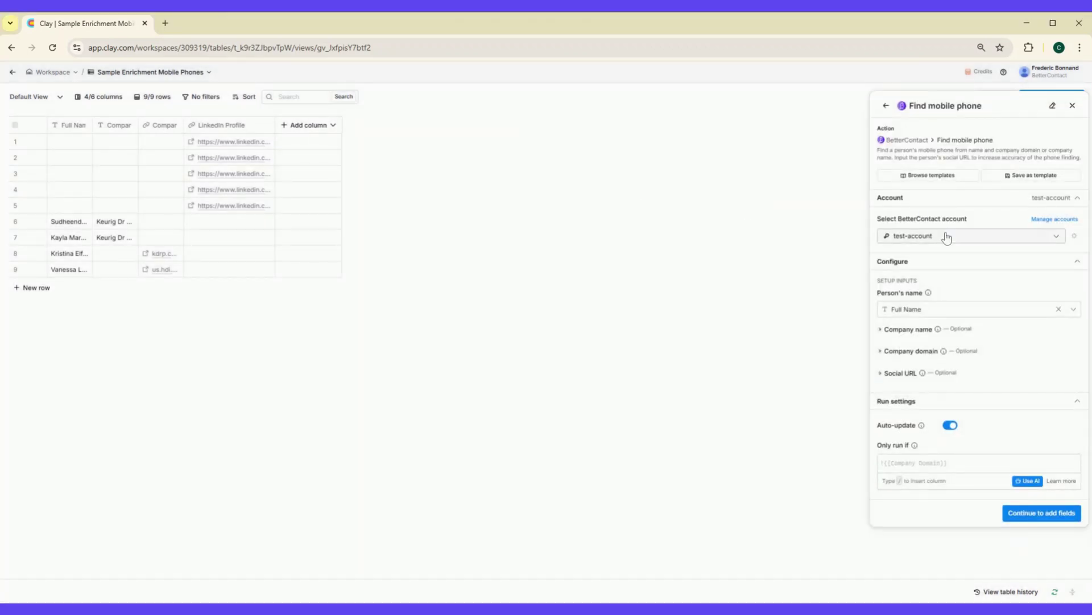
# - Use the Clay Shared Key account for Find mobile phone
pyautogui.click(948, 238)
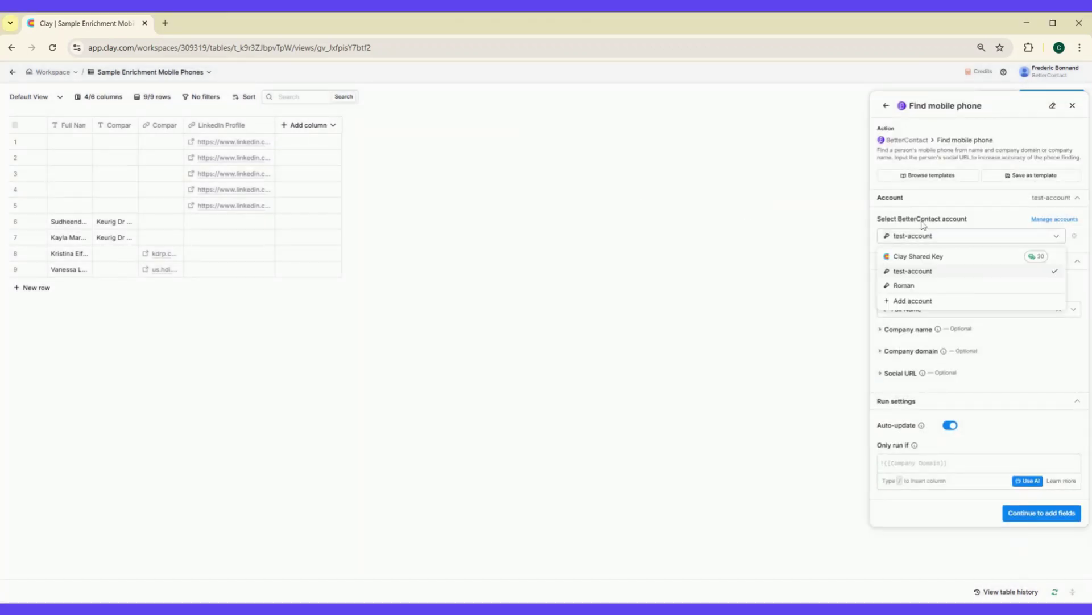
pyautogui.click(942, 257)
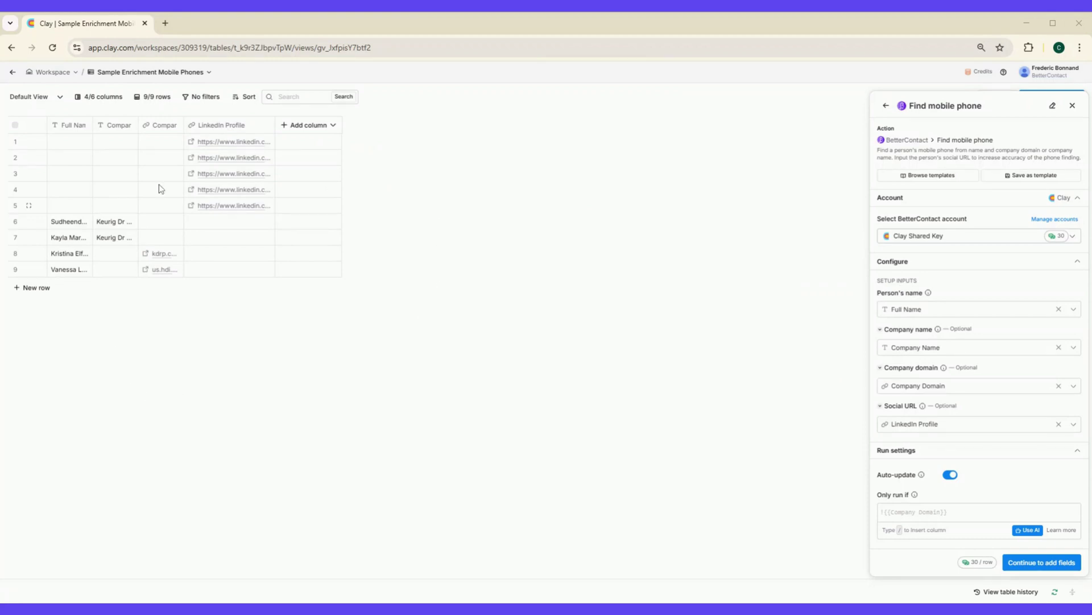
pyautogui.moveTo(241, 172)
pyautogui.click(1057, 562)
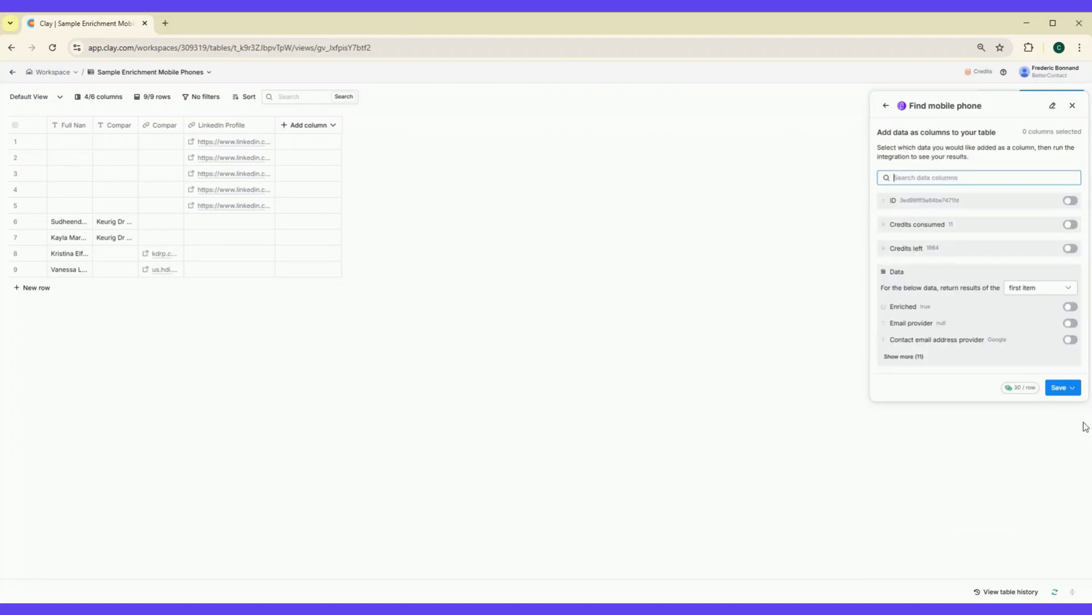
# - Output Contact phone number and phone provider columns, then save and run on 9 rows
pyautogui.click(900, 357)
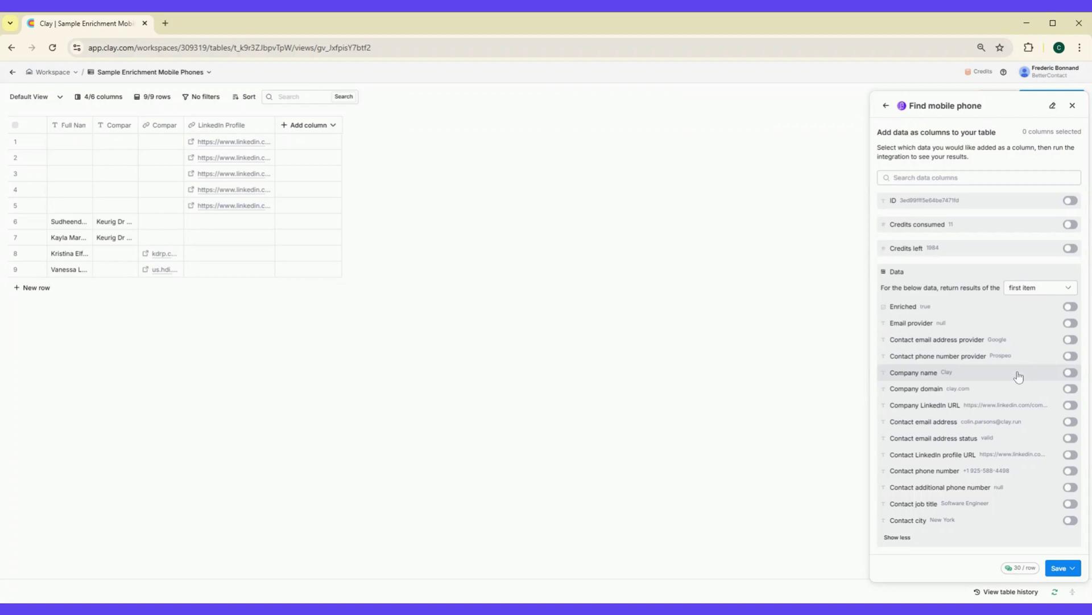
pyautogui.click(988, 475)
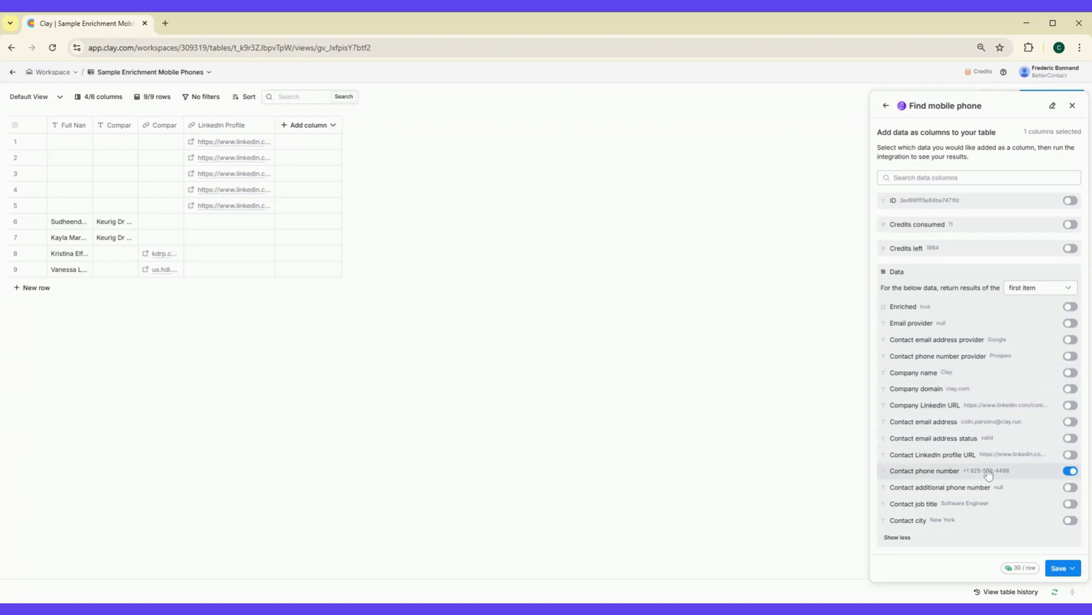
pyautogui.click(998, 363)
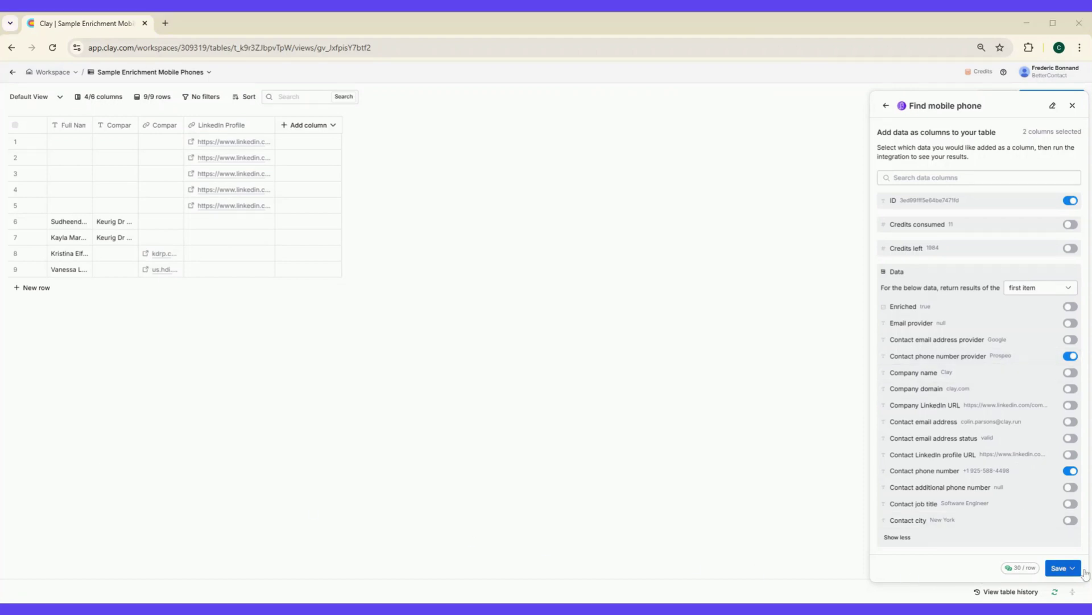
pyautogui.click(1072, 568)
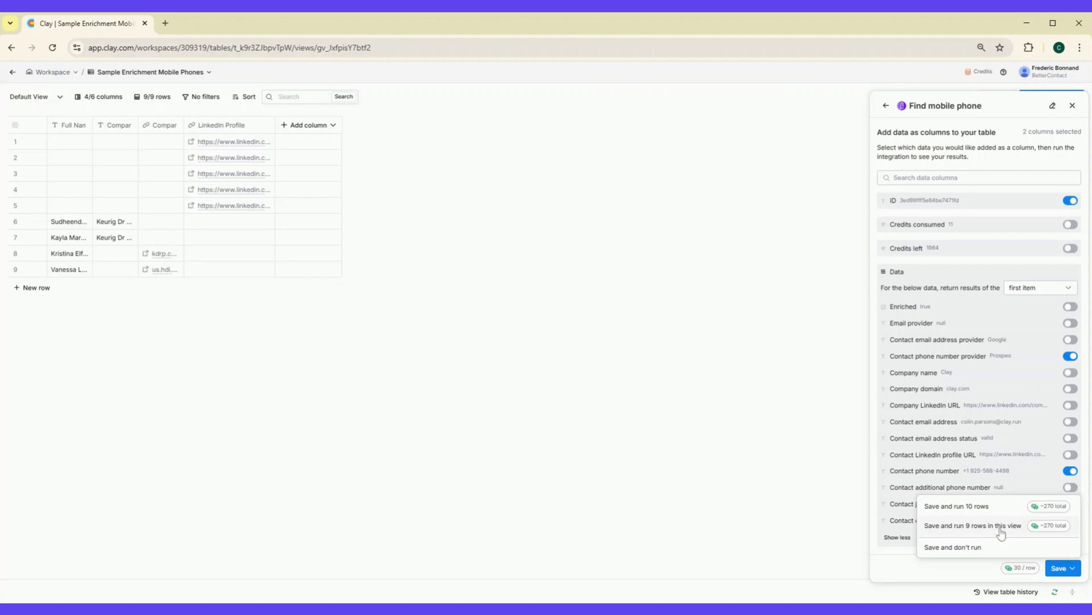
pyautogui.click(1001, 528)
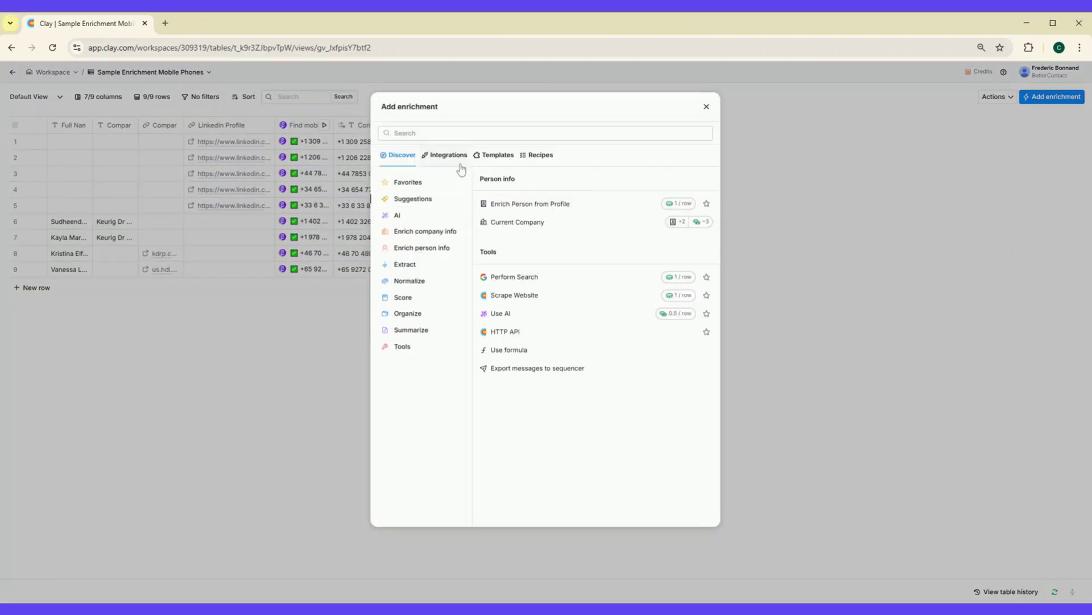
# - Start ClearoutPhone's Check Phone Line Type & Status enrichment
pyautogui.click(456, 161)
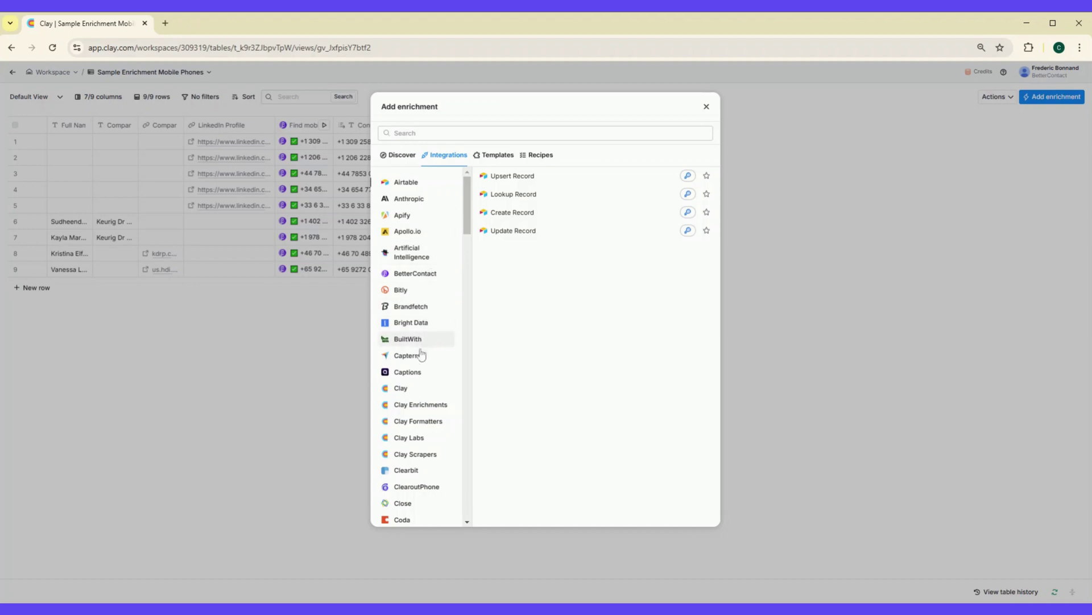
pyautogui.scroll(-1, 424, 376)
pyautogui.click(418, 429)
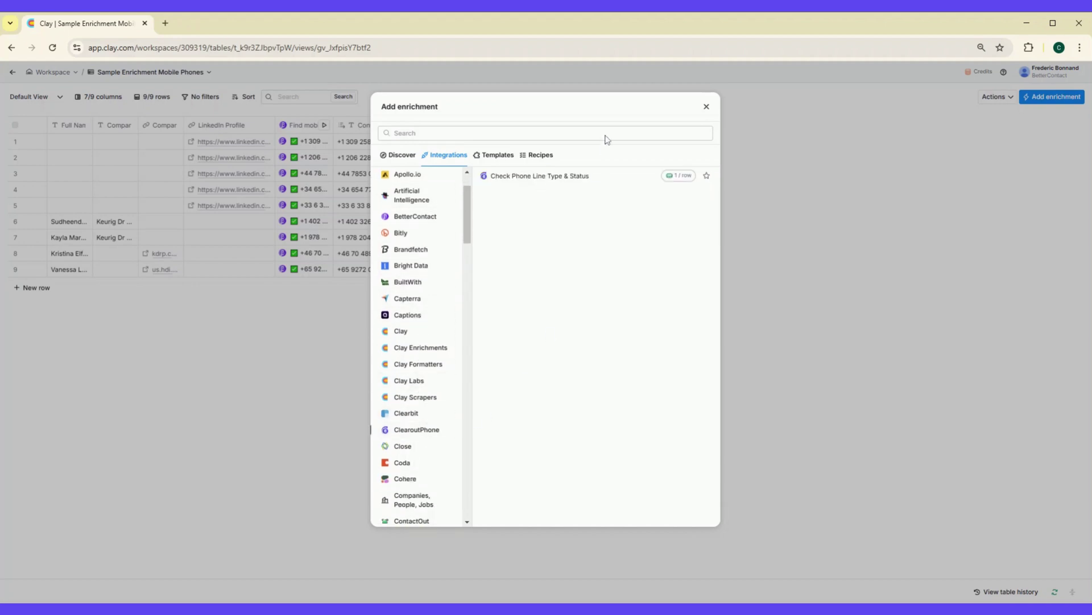
pyautogui.click(595, 182)
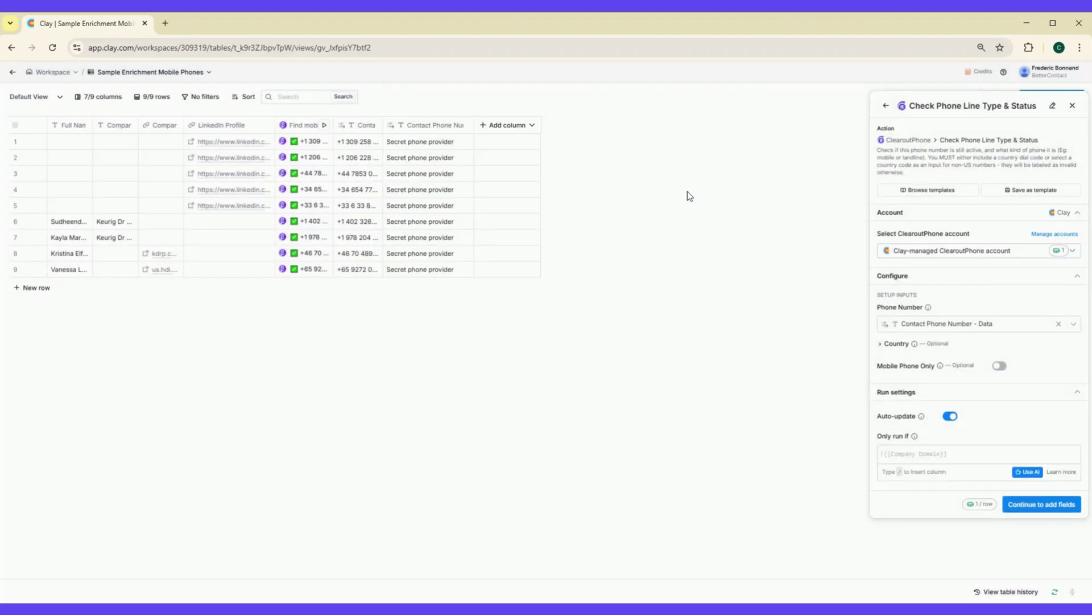
pyautogui.click(1037, 512)
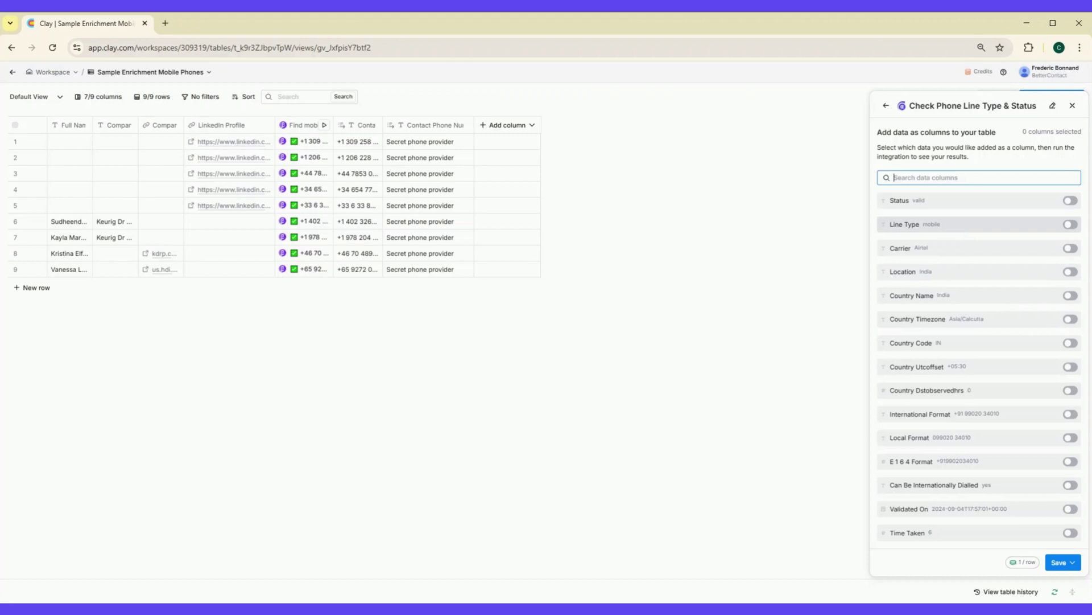
# - Add Line Type and Status output columns, then save and run on 9 rows
pyautogui.click(962, 227)
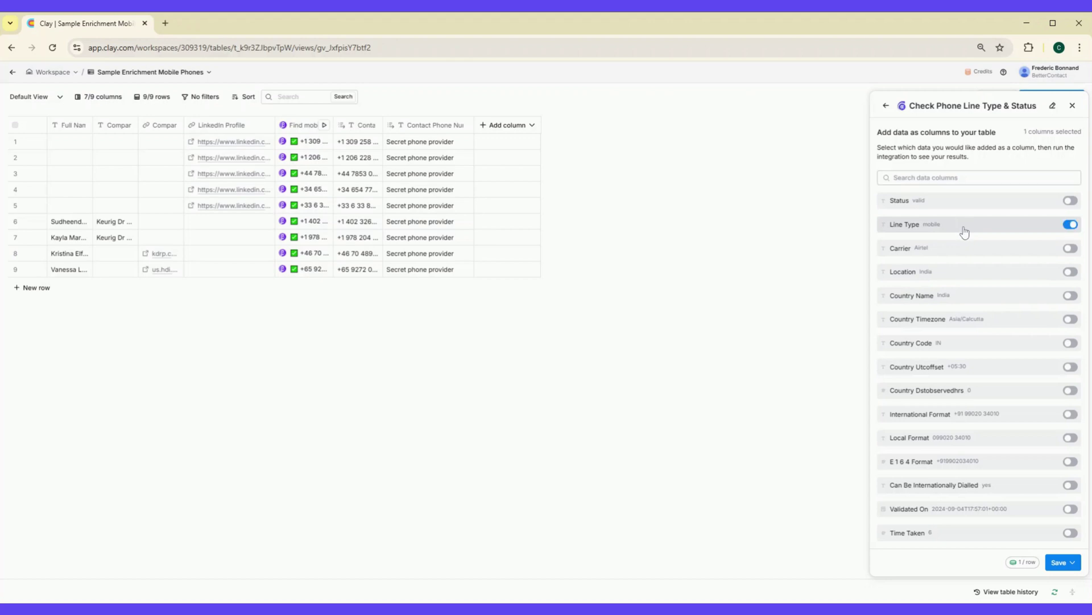
pyautogui.click(936, 208)
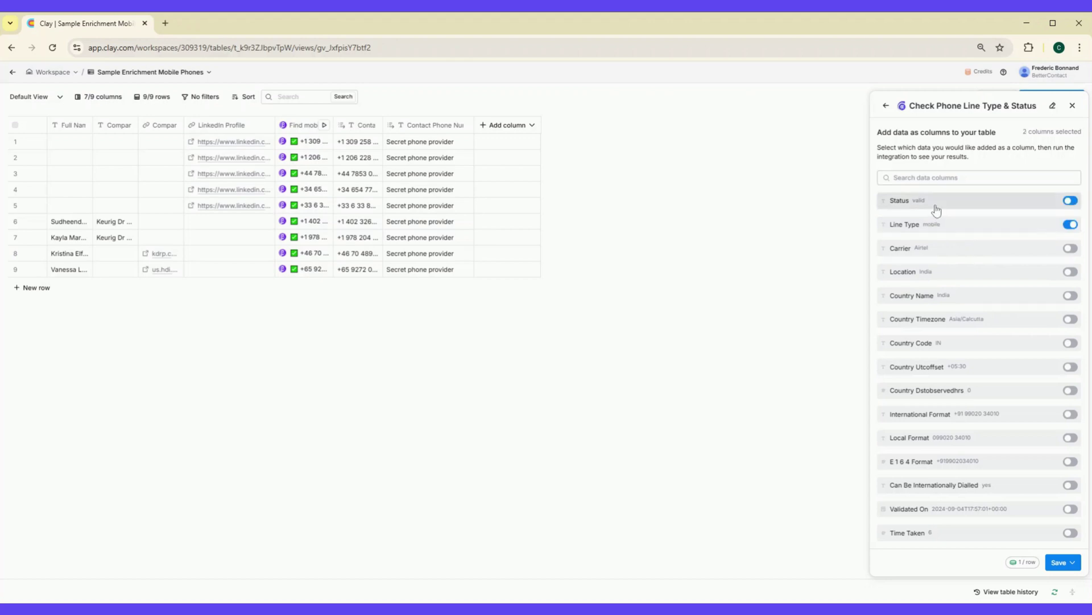
pyautogui.click(1063, 562)
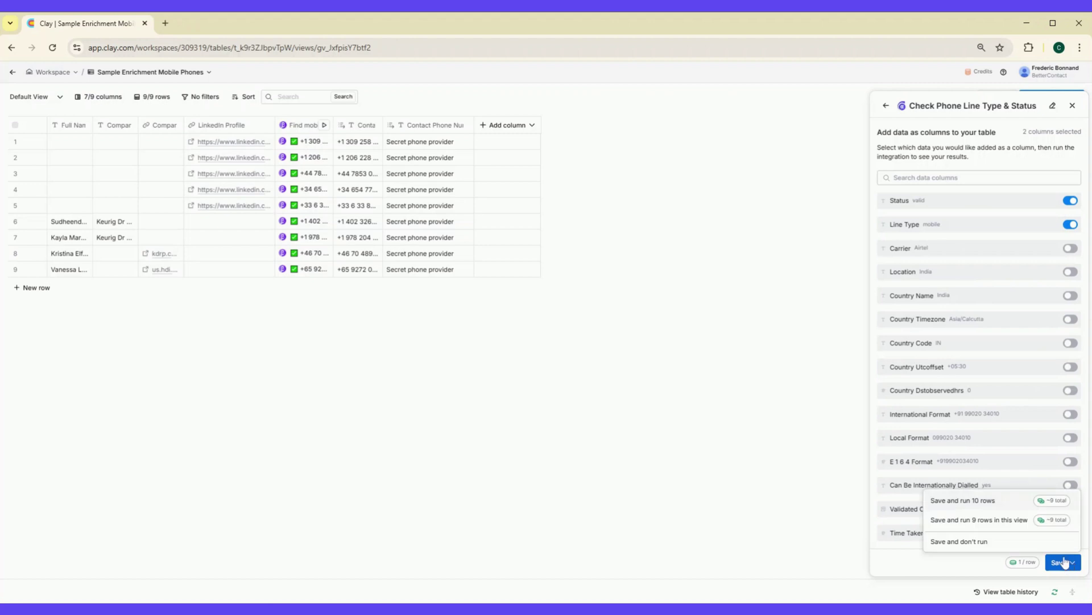
pyautogui.click(1021, 523)
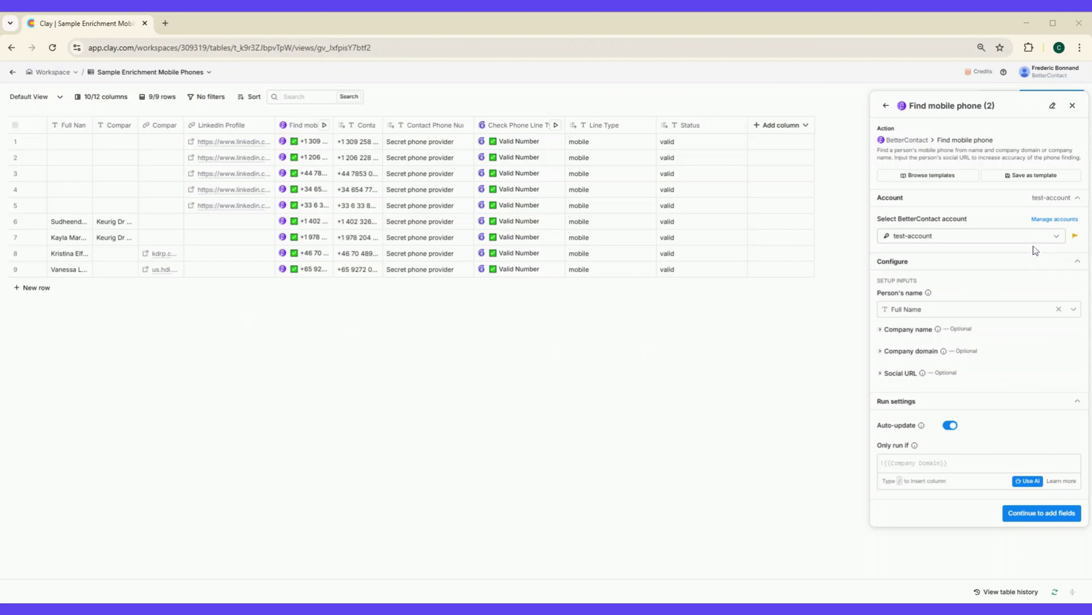
# - Expand the BetterContact account selector in the Find mobile phone settings
pyautogui.click(1034, 244)
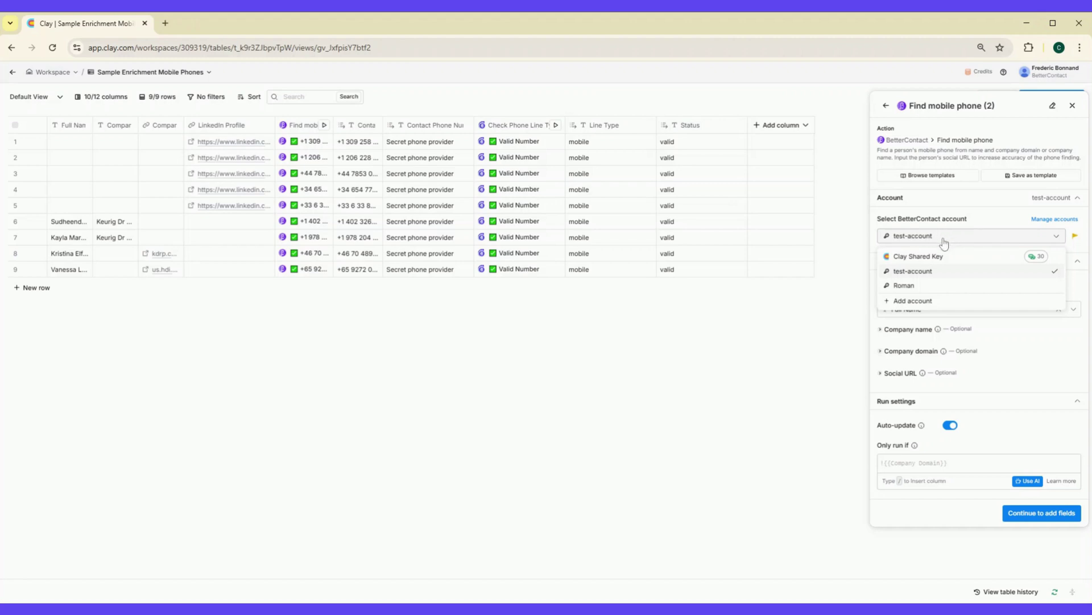
# - Add a BetterContact account with a username and pasted password, using 'Test account & save'
pyautogui.click(912, 301)
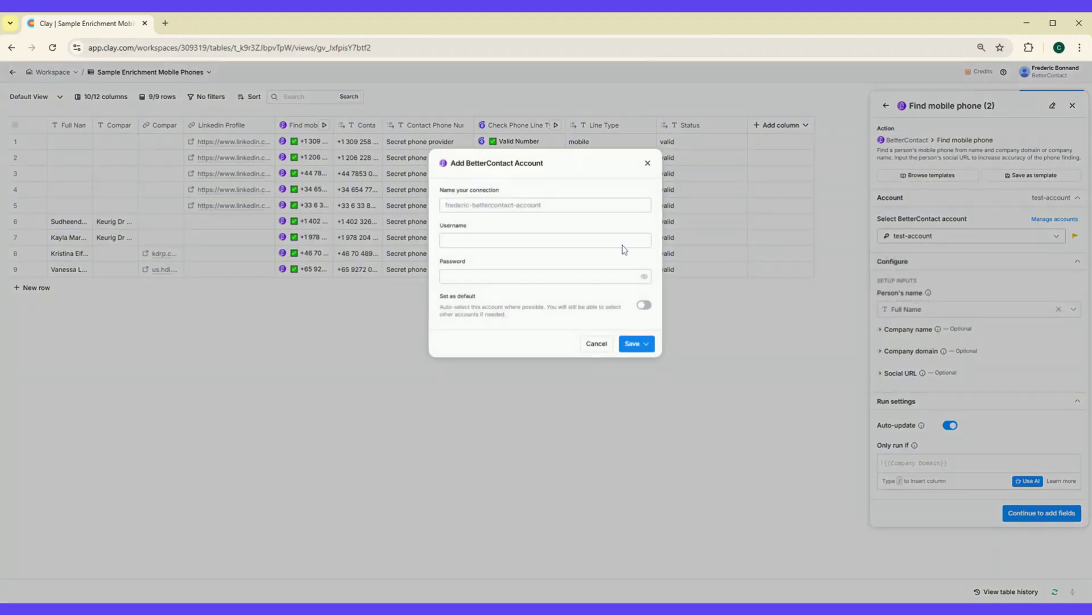
pyautogui.click(473, 238)
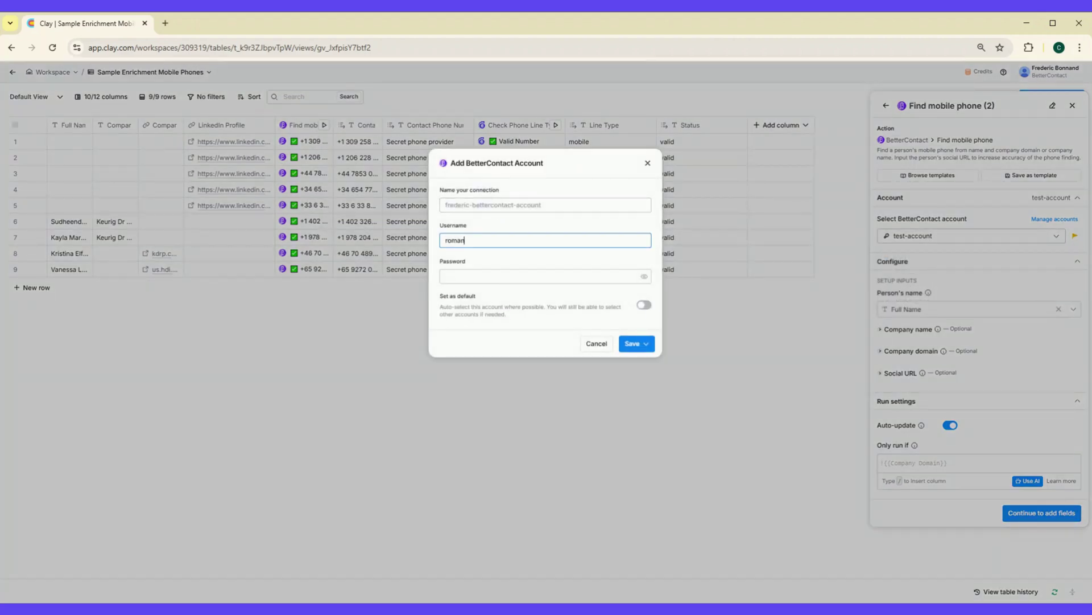
pyautogui.click(479, 275)
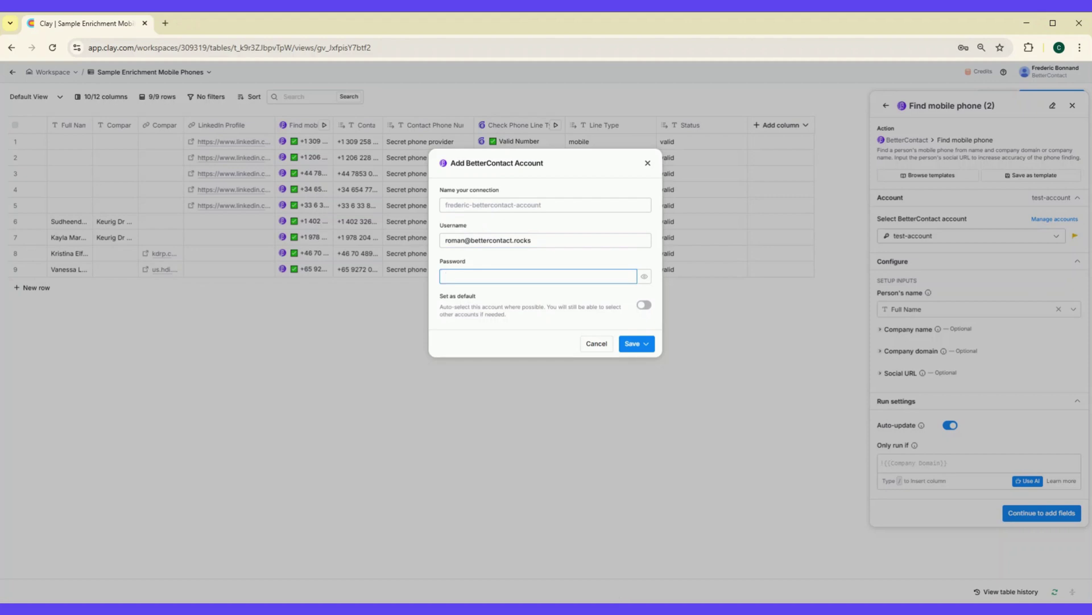
pyautogui.hotkey('ctrl', 'v')
pyautogui.click(646, 342)
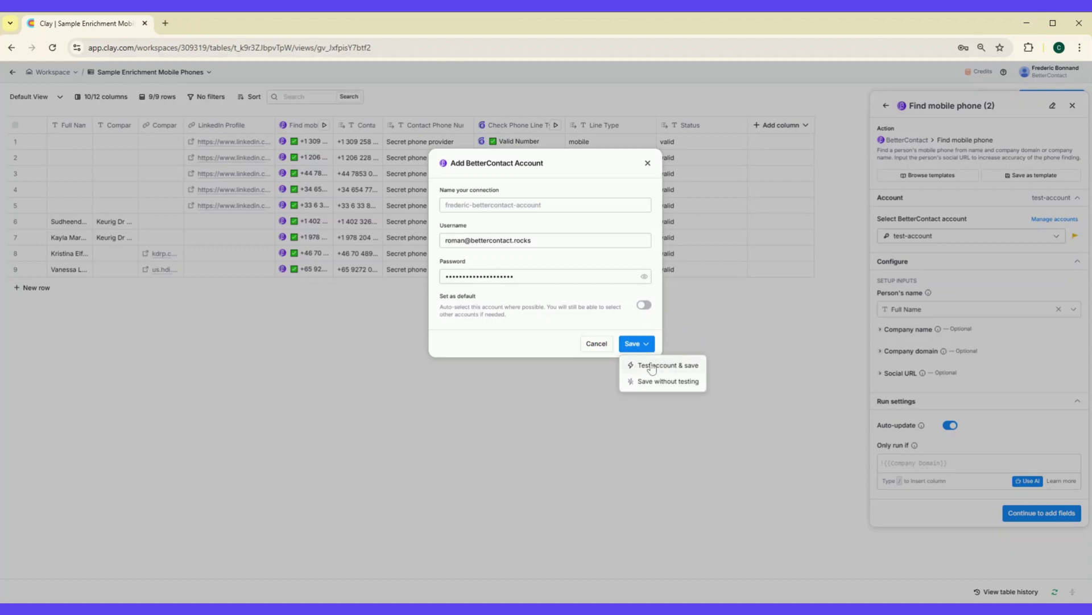
pyautogui.click(650, 366)
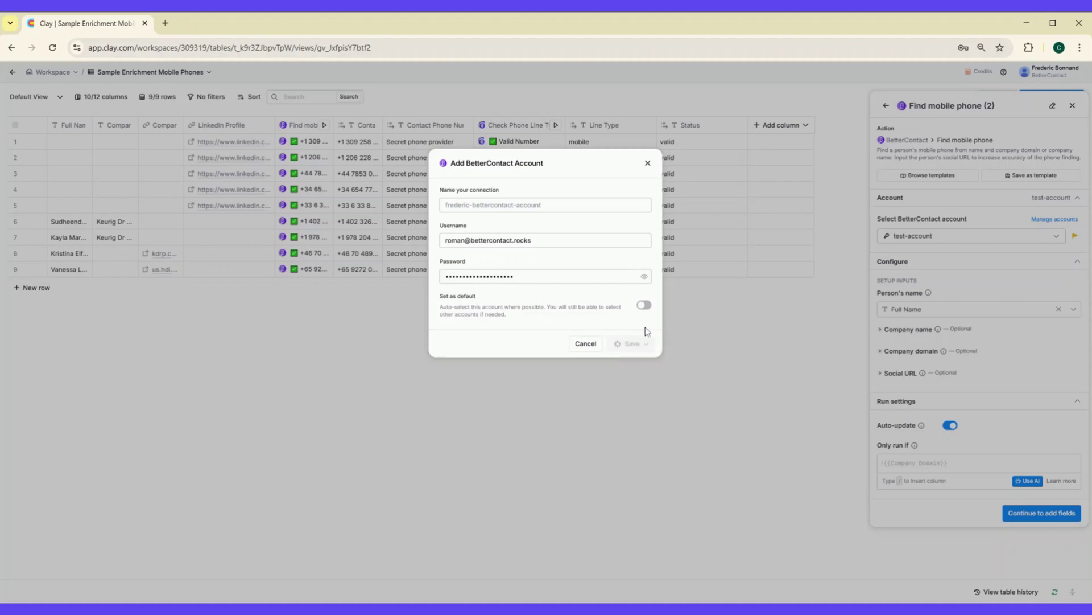